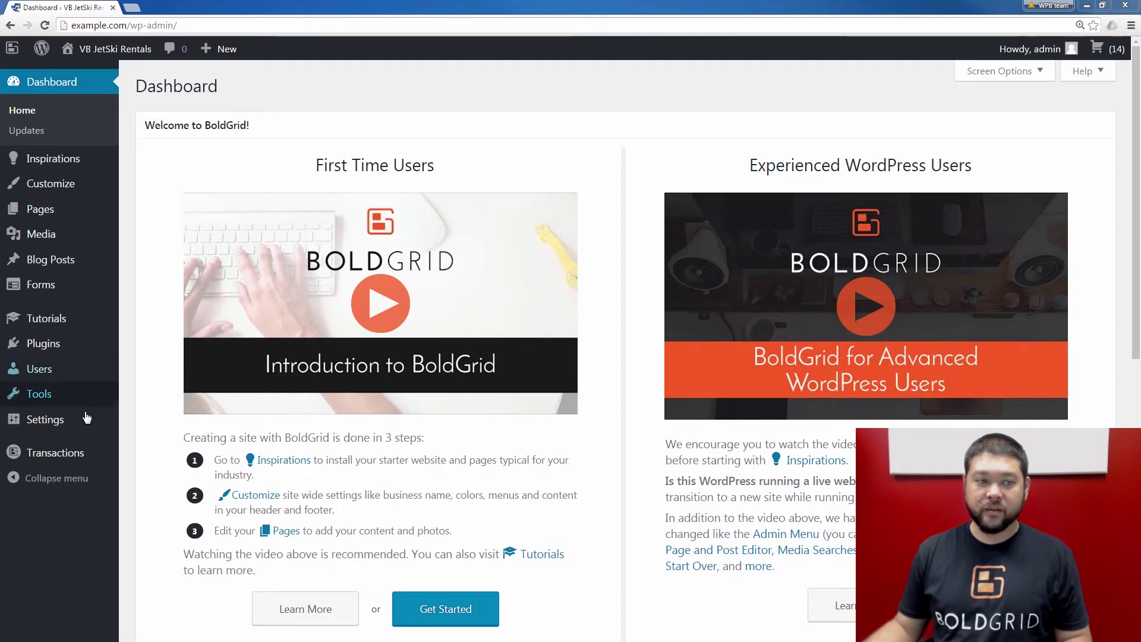
# Open Settings > General and scroll through the page to review the admin email address field
pyautogui.click(68, 427)
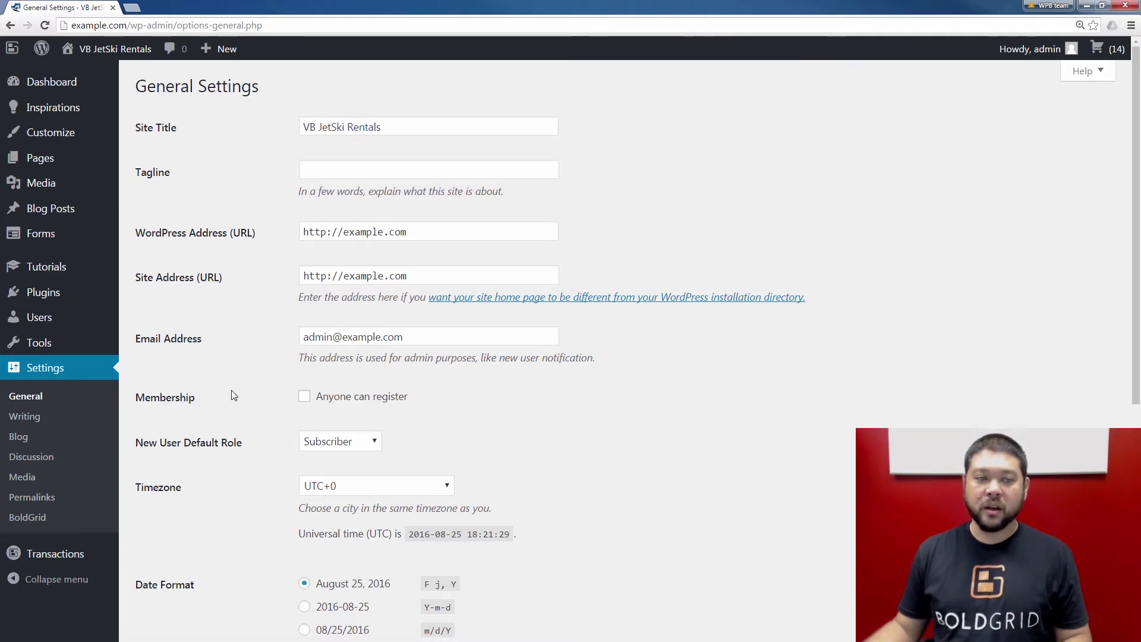
pyautogui.scroll(-1, 240, 274)
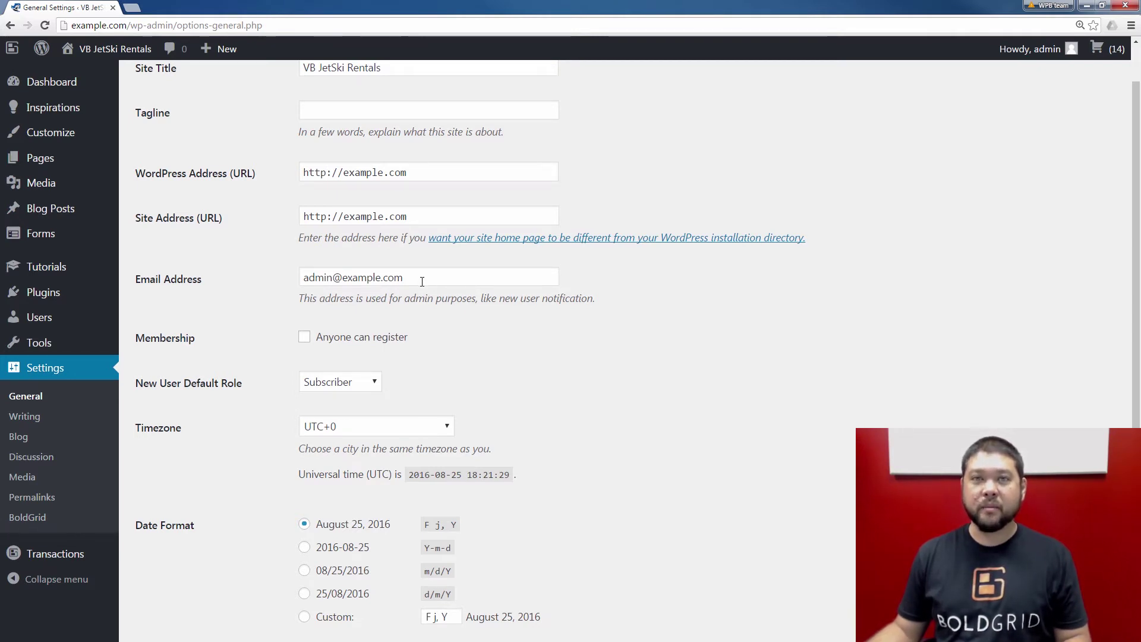
pyautogui.scroll(-1, 324, 316)
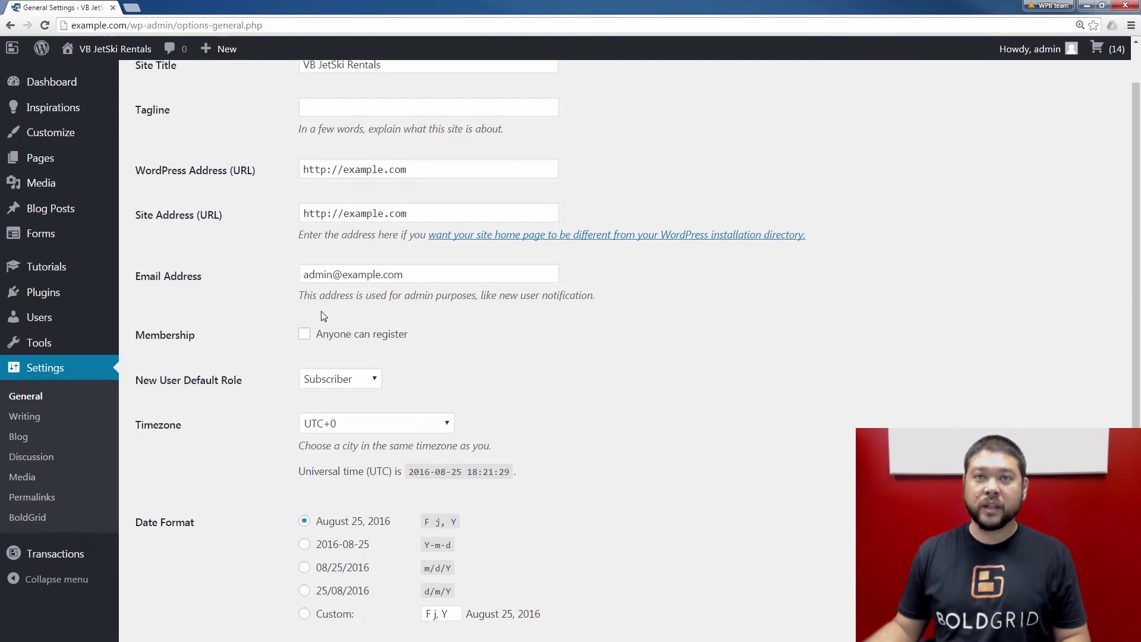
pyautogui.scroll(-5, 324, 316)
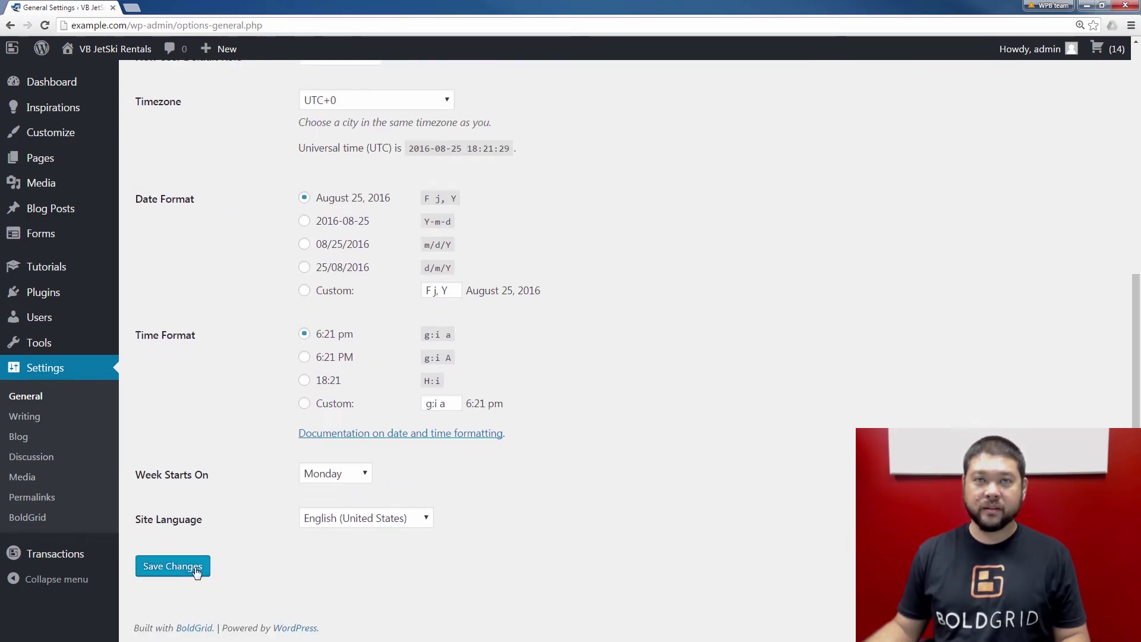
pyautogui.scroll(6, 248, 519)
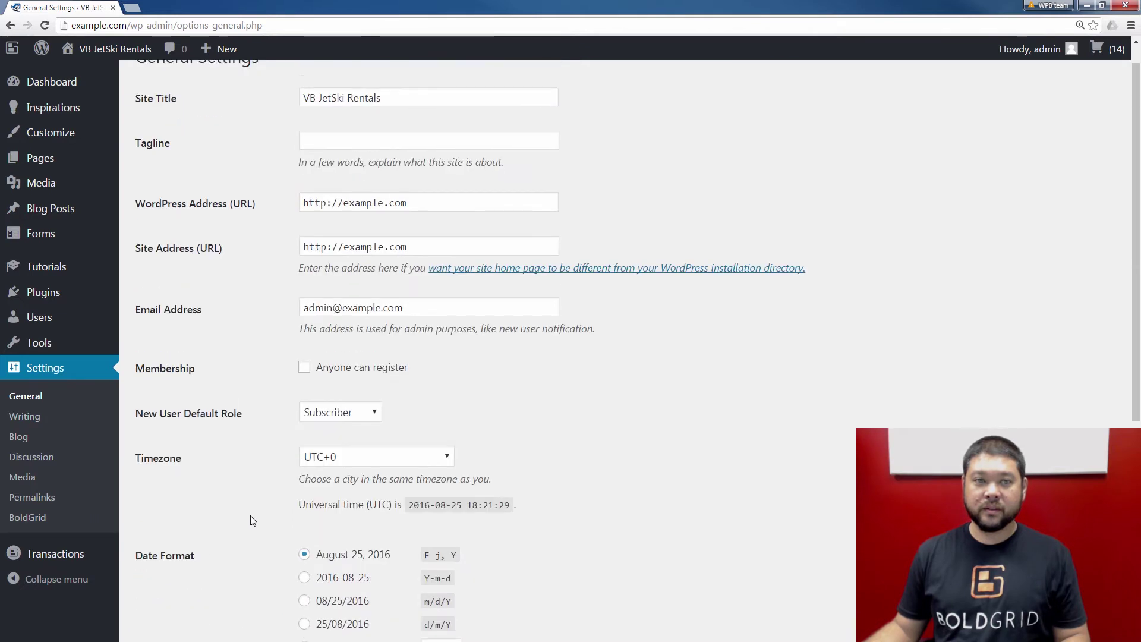
pyautogui.scroll(1, 267, 463)
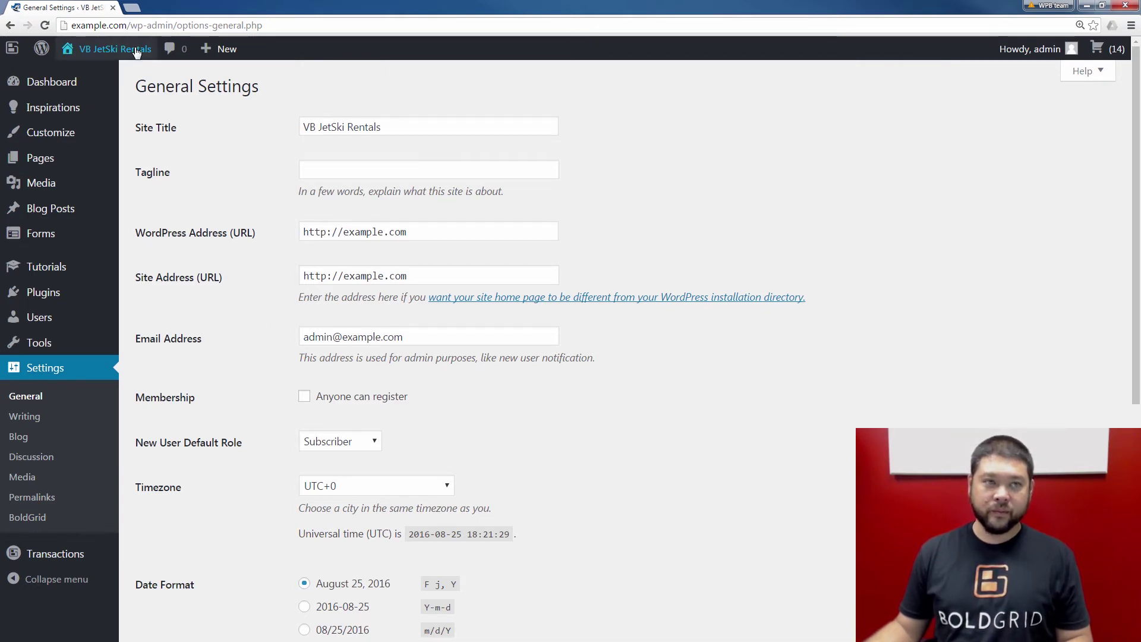
# Open the VB JetSki Rentals homepage in a new tab and go to CONTACT US
pyautogui.moveTo(109, 57)
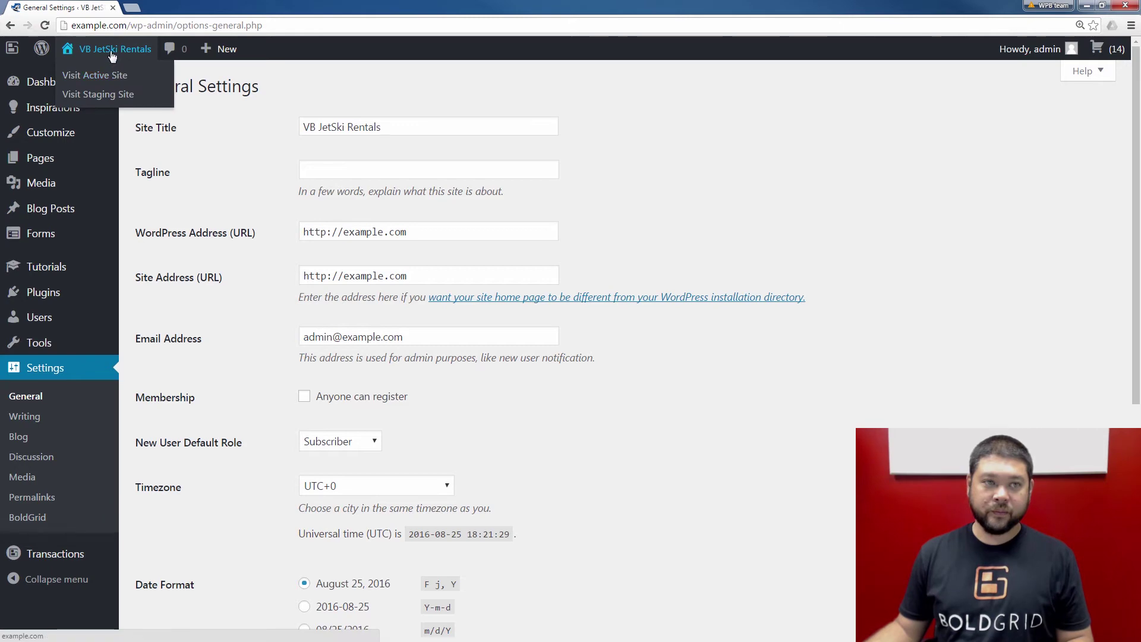
pyautogui.middleClick(112, 56)
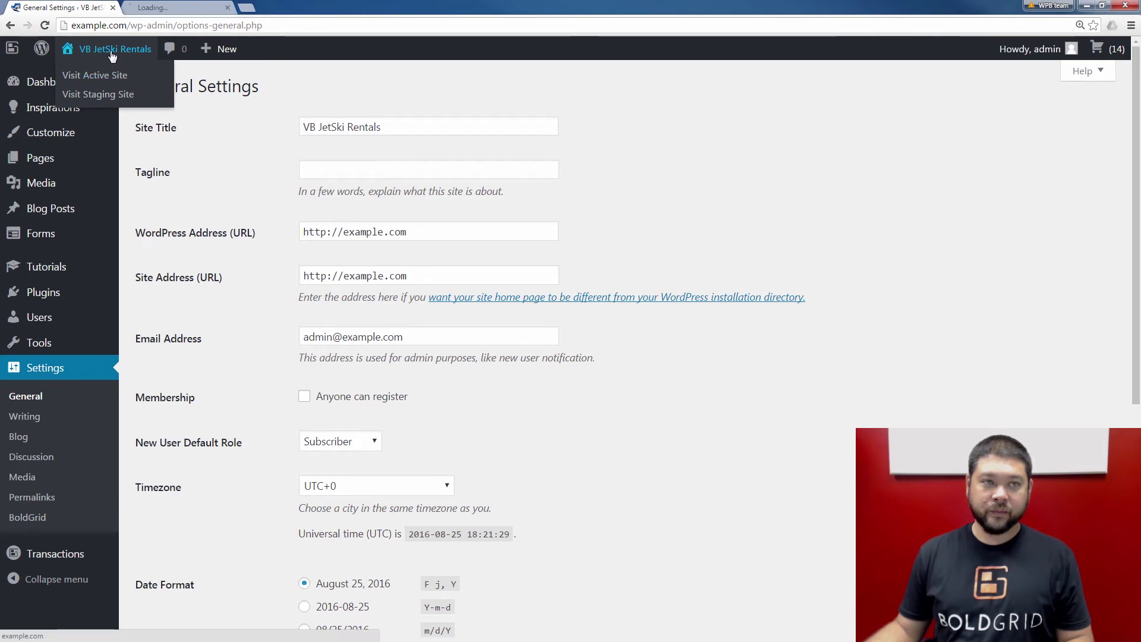
pyautogui.click(167, 7)
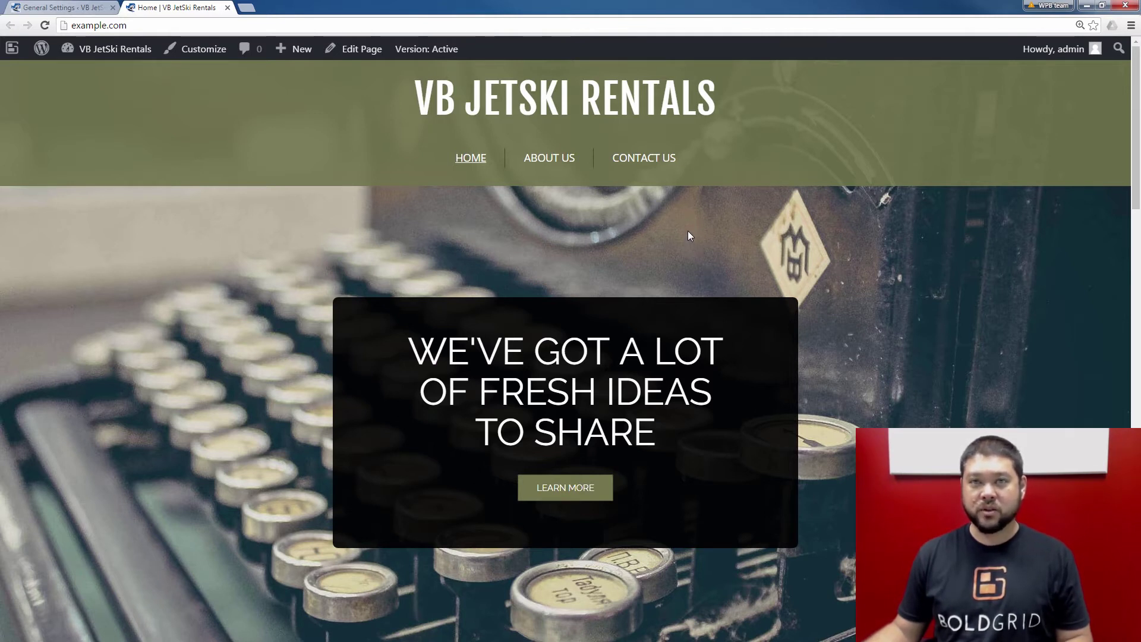
pyautogui.click(664, 166)
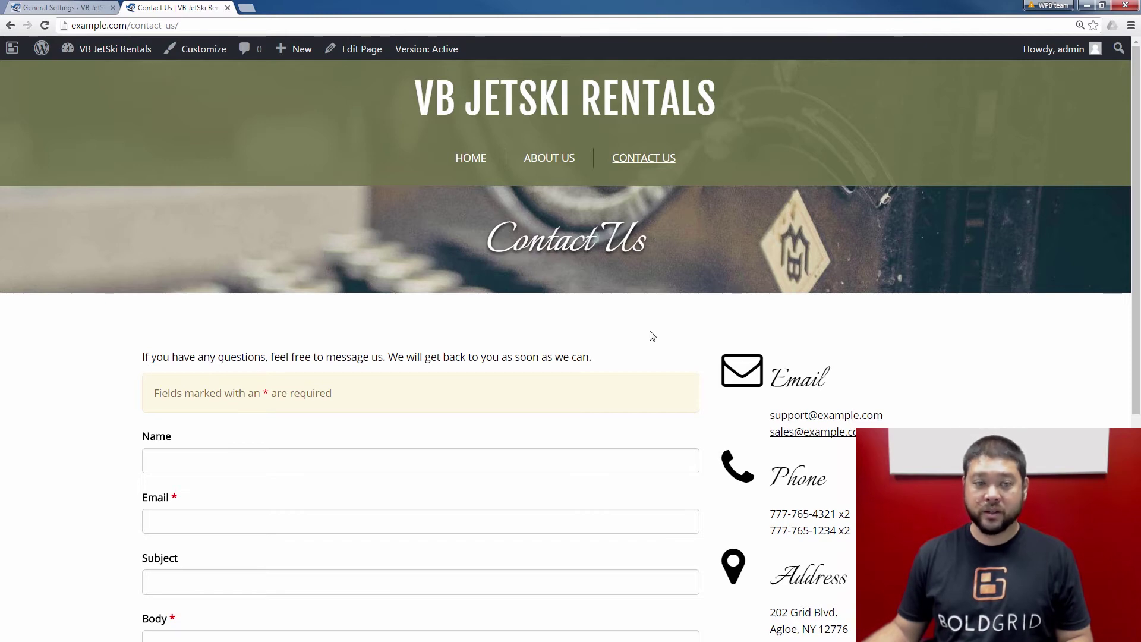
# Submit the contact form with a test name and email, subject 'Thisis a test', body 'Testing...'
pyautogui.scroll(-4, 590, 340)
pyautogui.click(290, 230)
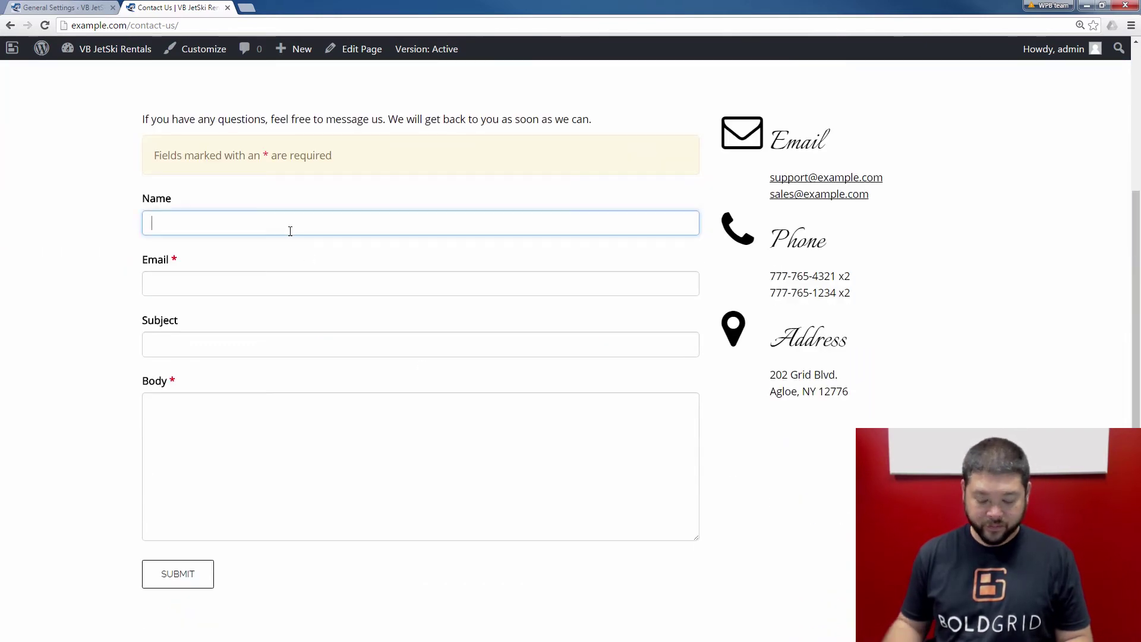
pyautogui.write('Test User')
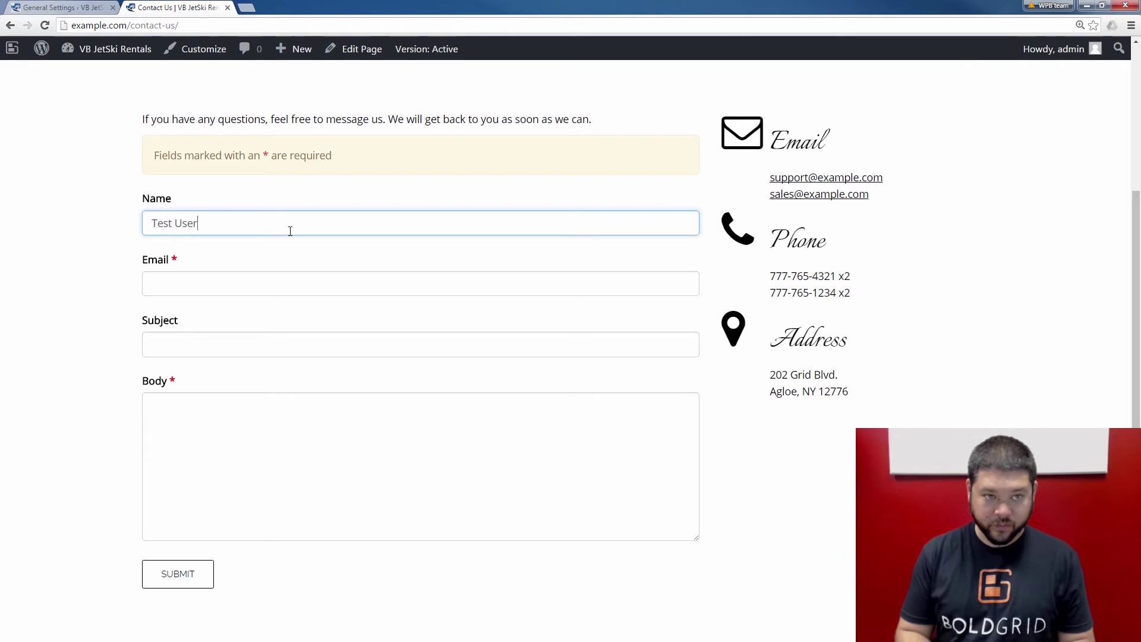
pyautogui.press('Tab')
pyautogui.write('U')
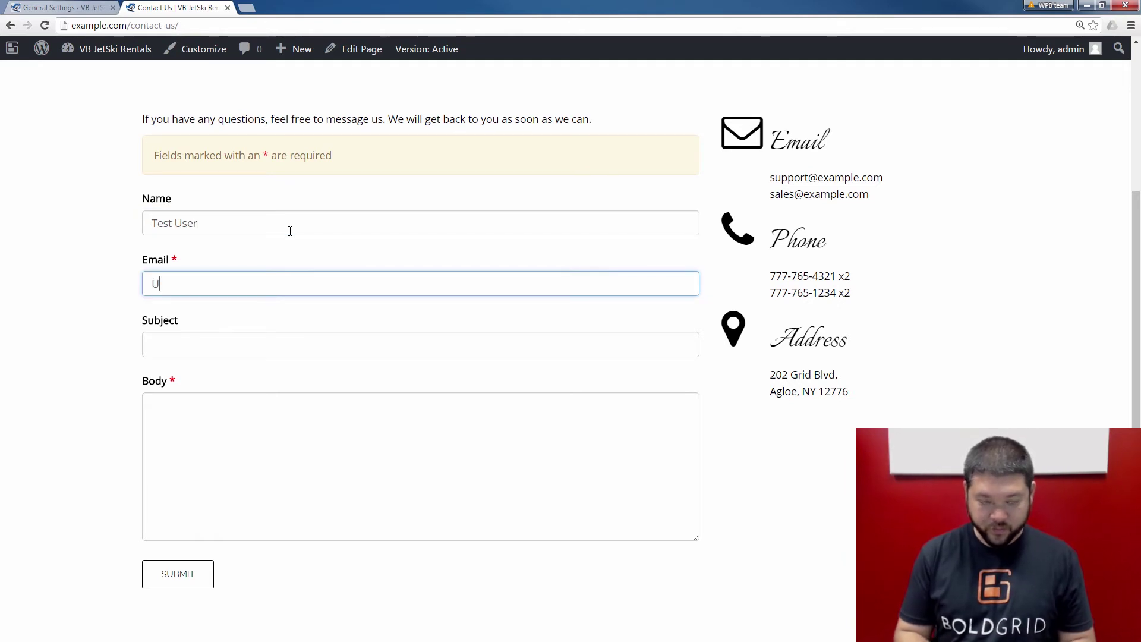
pyautogui.write('ser@')
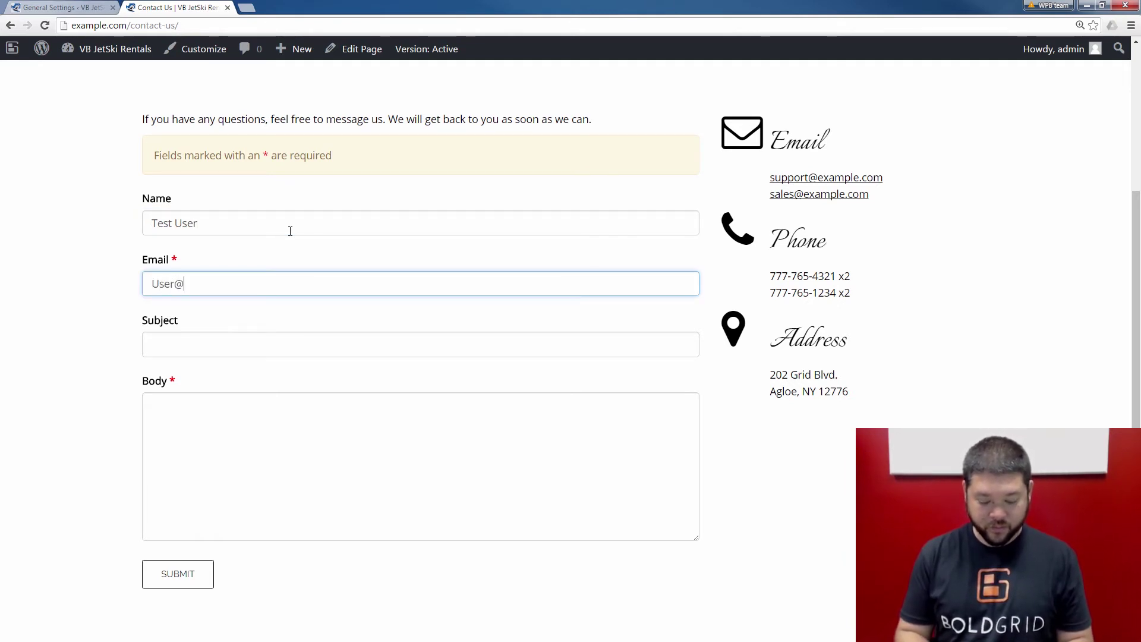
pyautogui.write('example2.com')
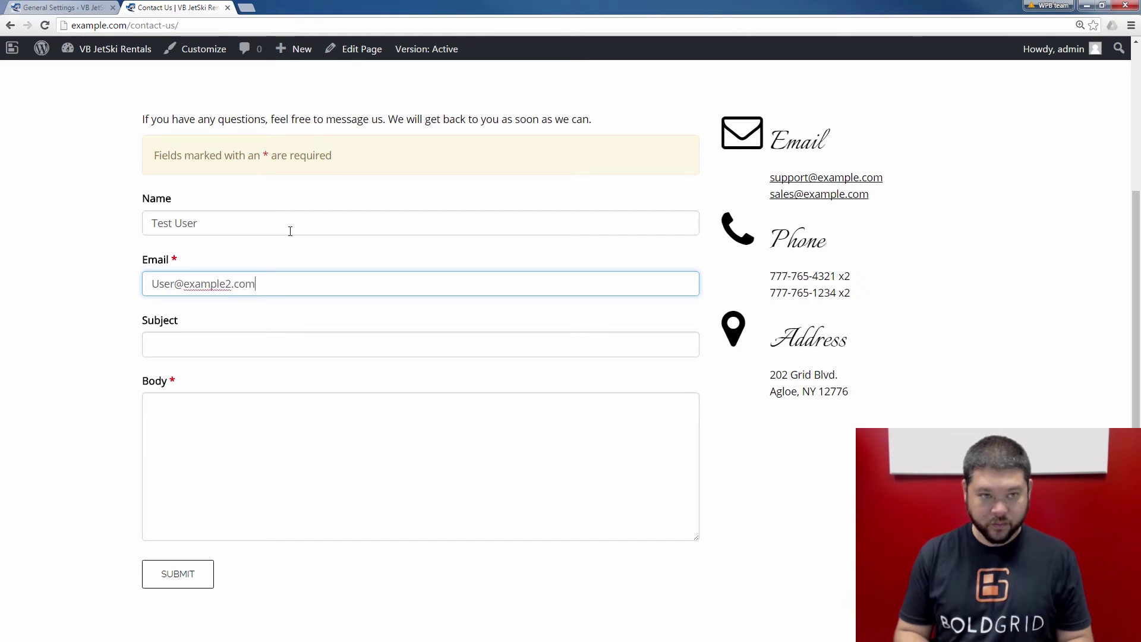
pyautogui.press('Tab')
pyautogui.write('Thisis a test')
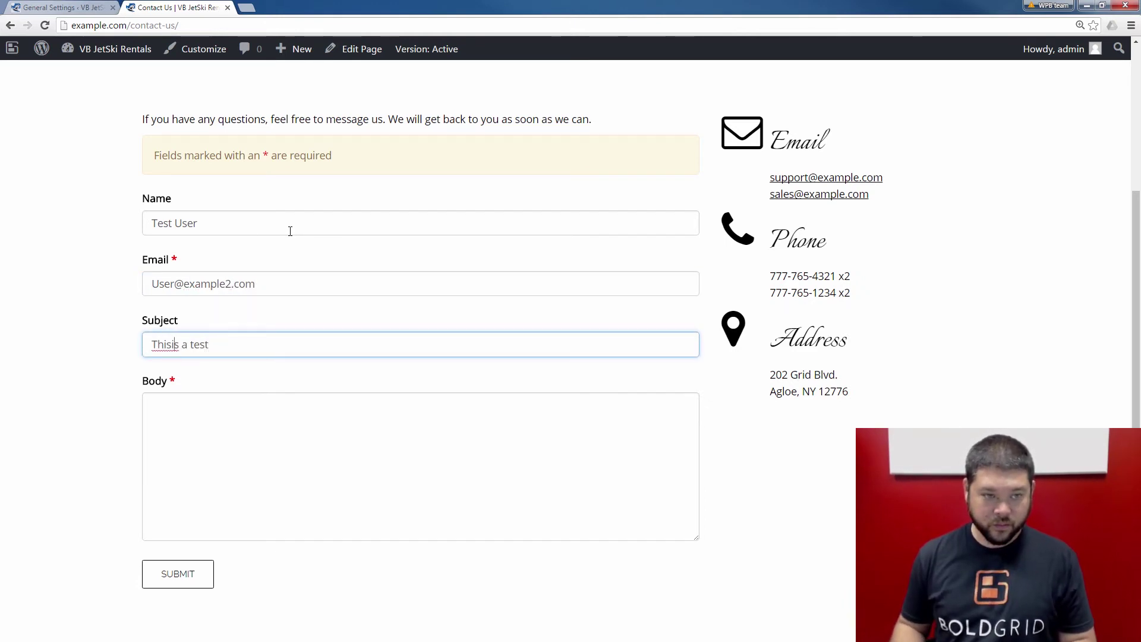
pyautogui.press('Tab')
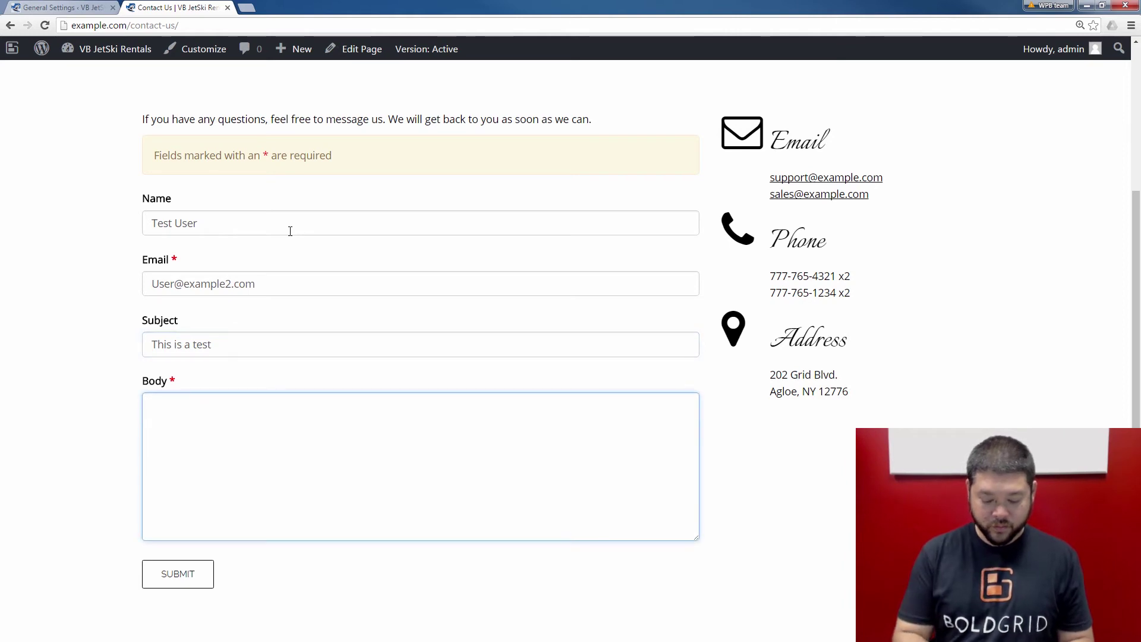
pyautogui.write('Testing...')
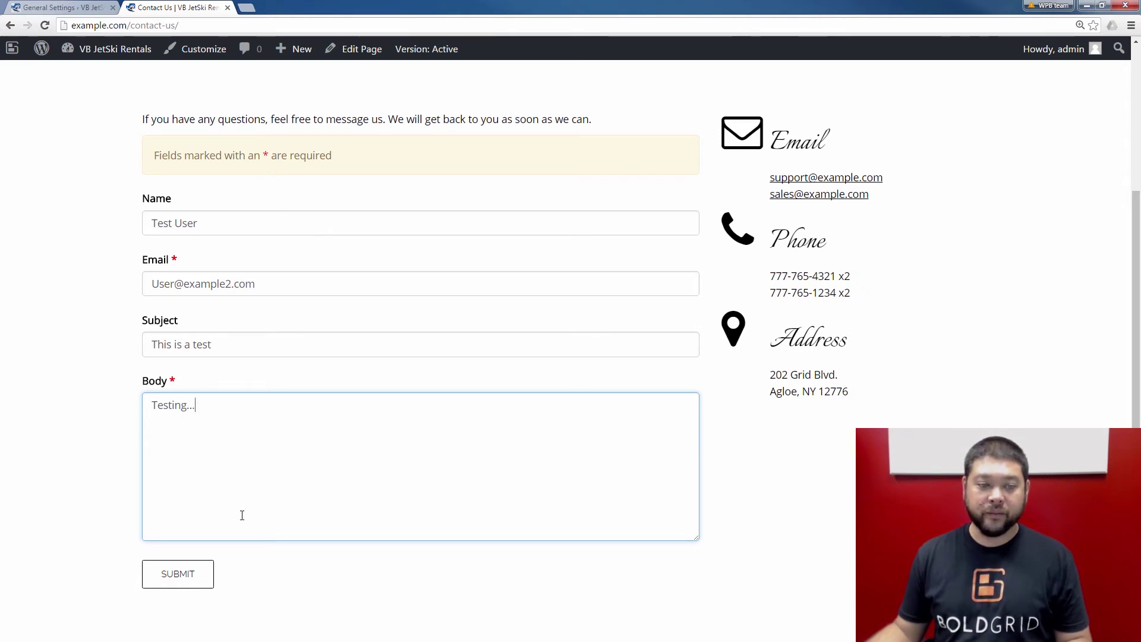
pyautogui.click(189, 576)
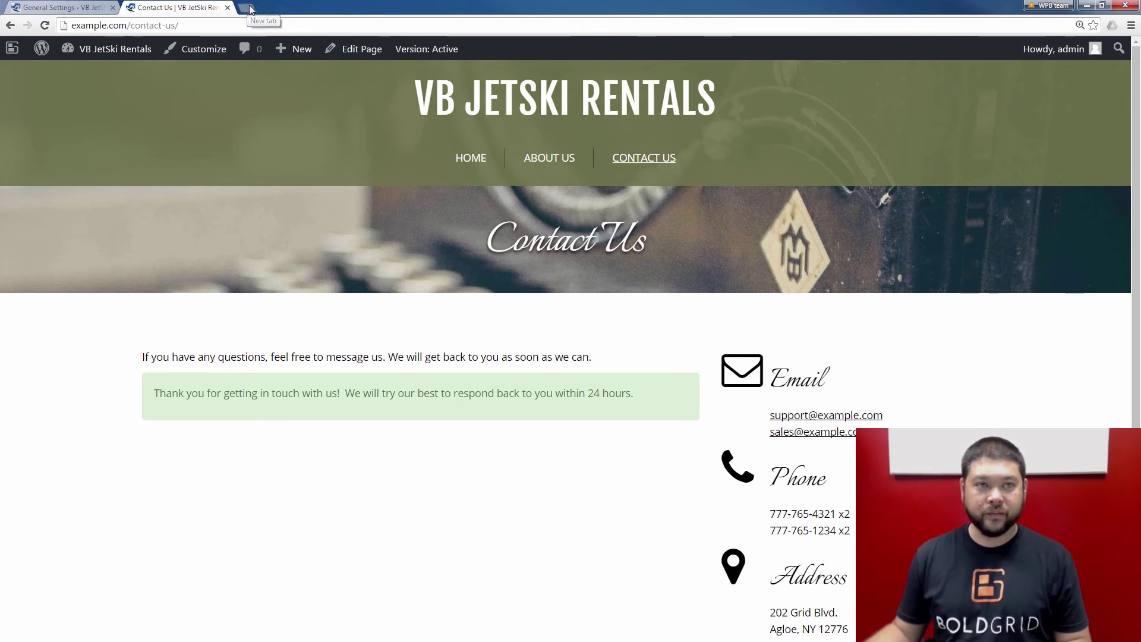
# Go to example.com/webmail in a new browser tab
pyautogui.click(250, 8)
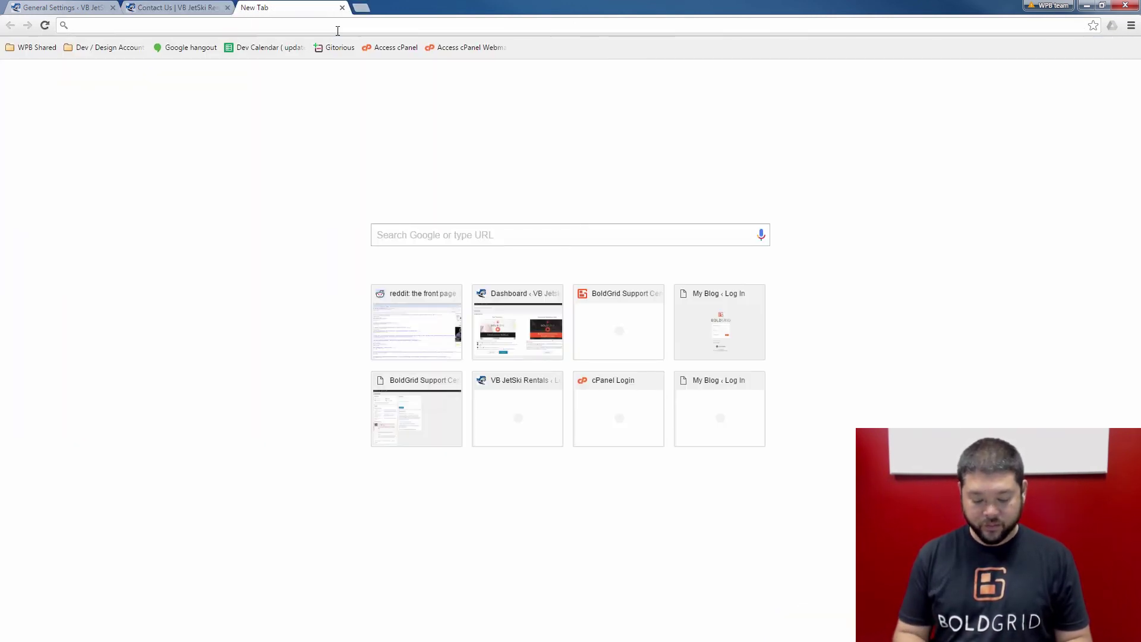
pyautogui.write('example.com')
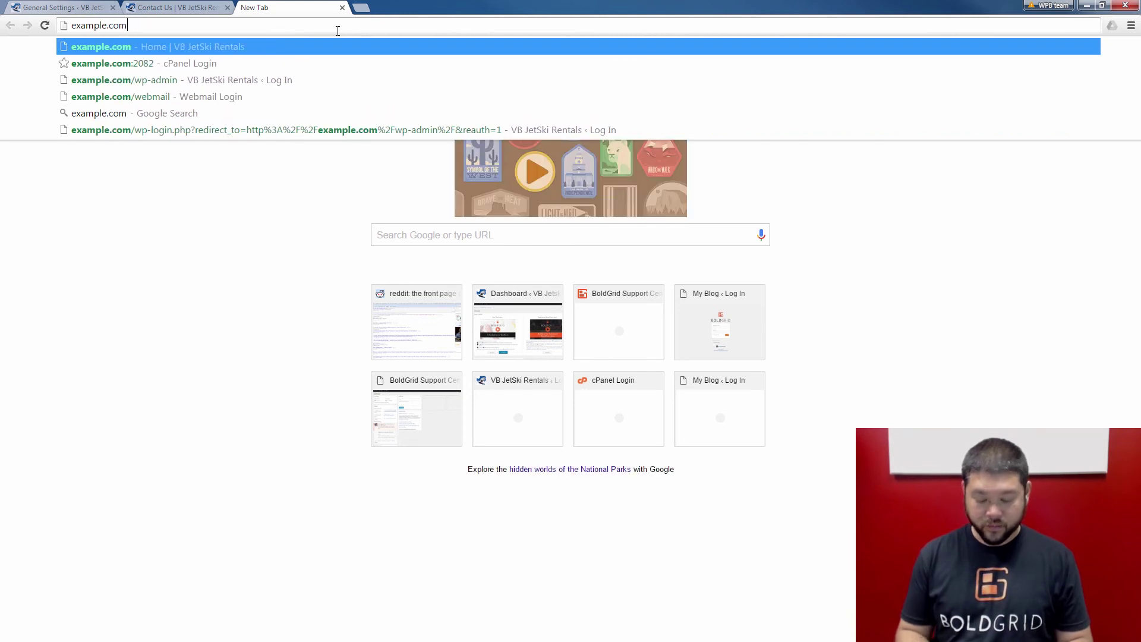
pyautogui.write('/webmail')
pyautogui.press('Return')
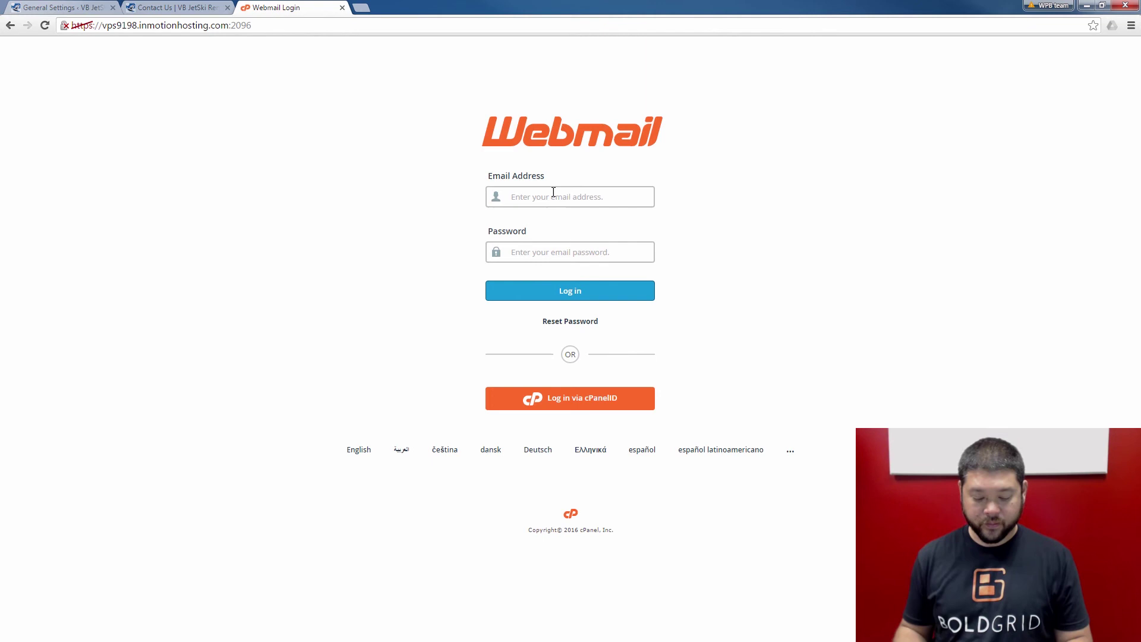
# Log in to webmail with the admin email address and the account password
pyautogui.write('admin')
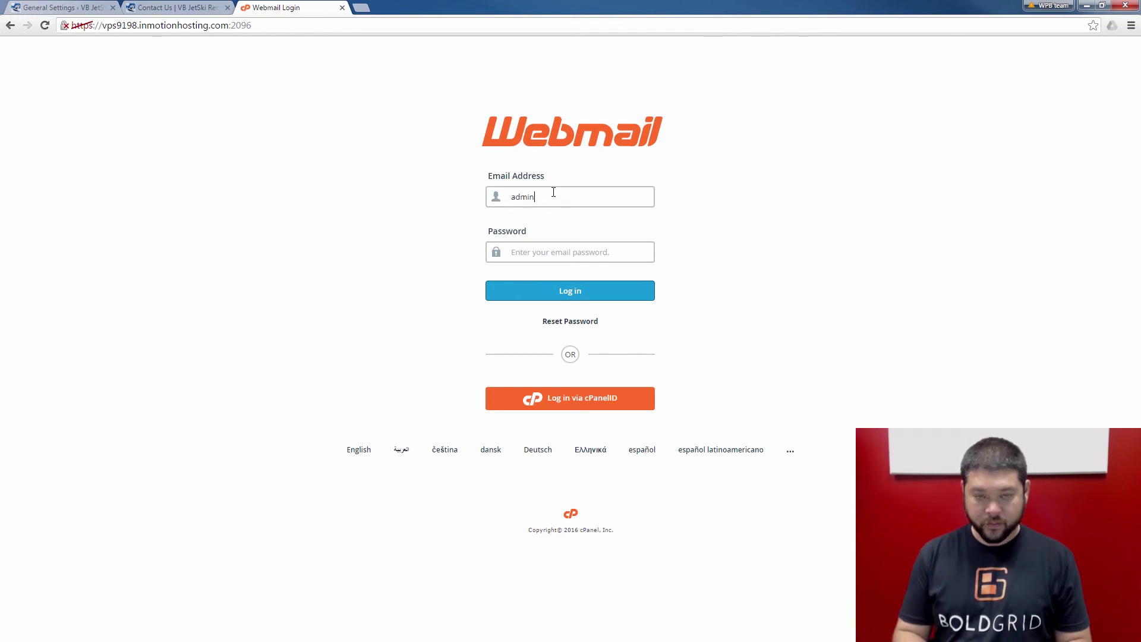
pyautogui.write('@')
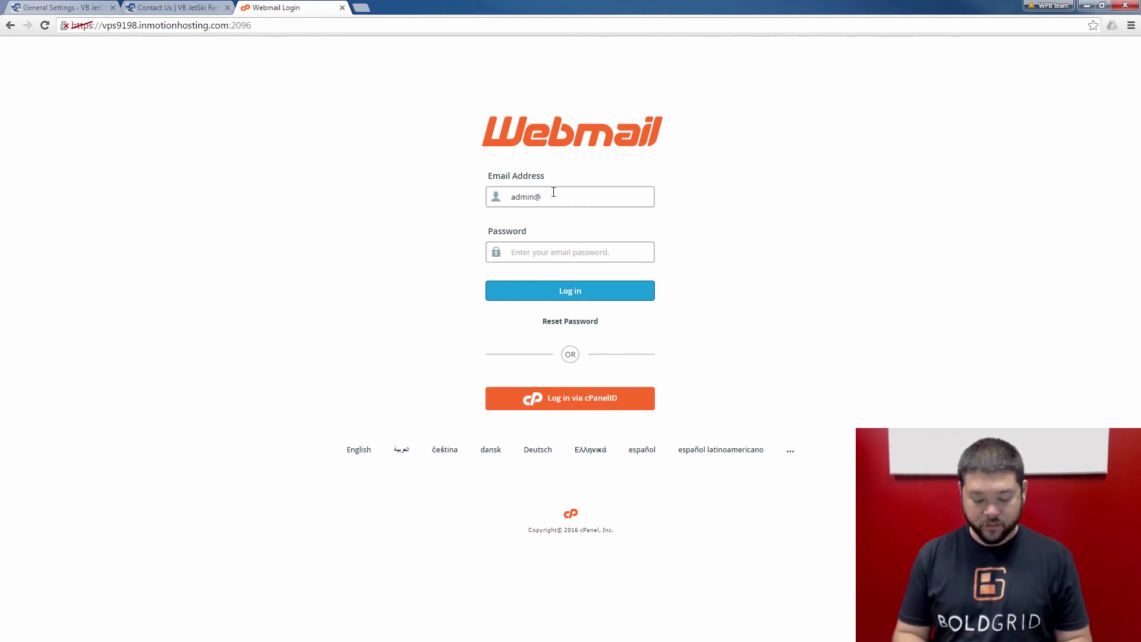
pyautogui.write('example')
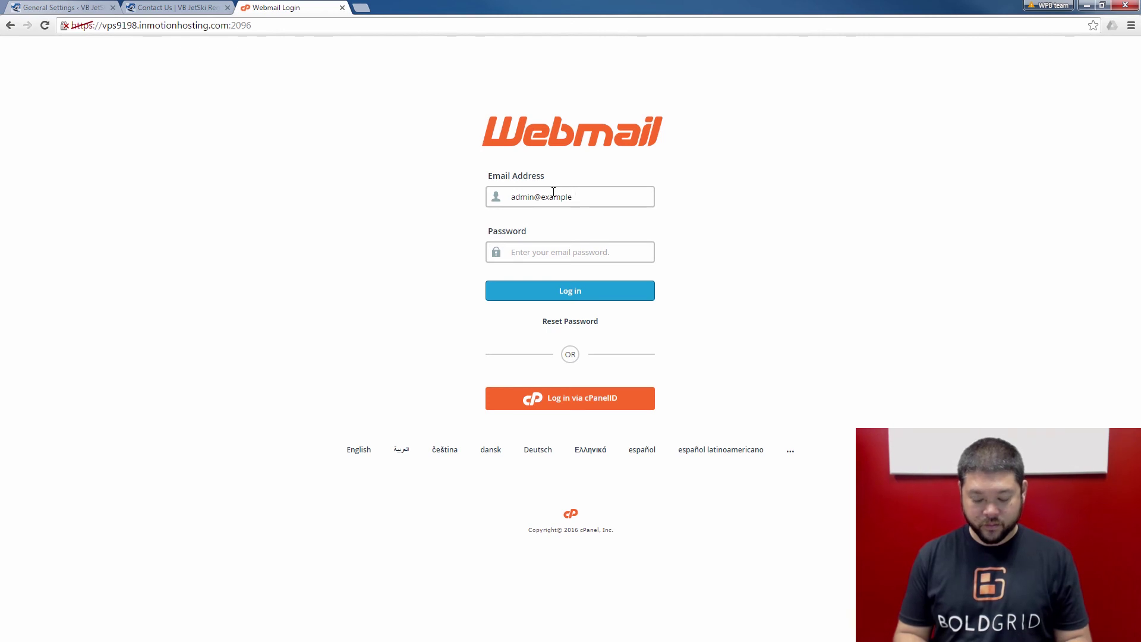
pyautogui.write('.com')
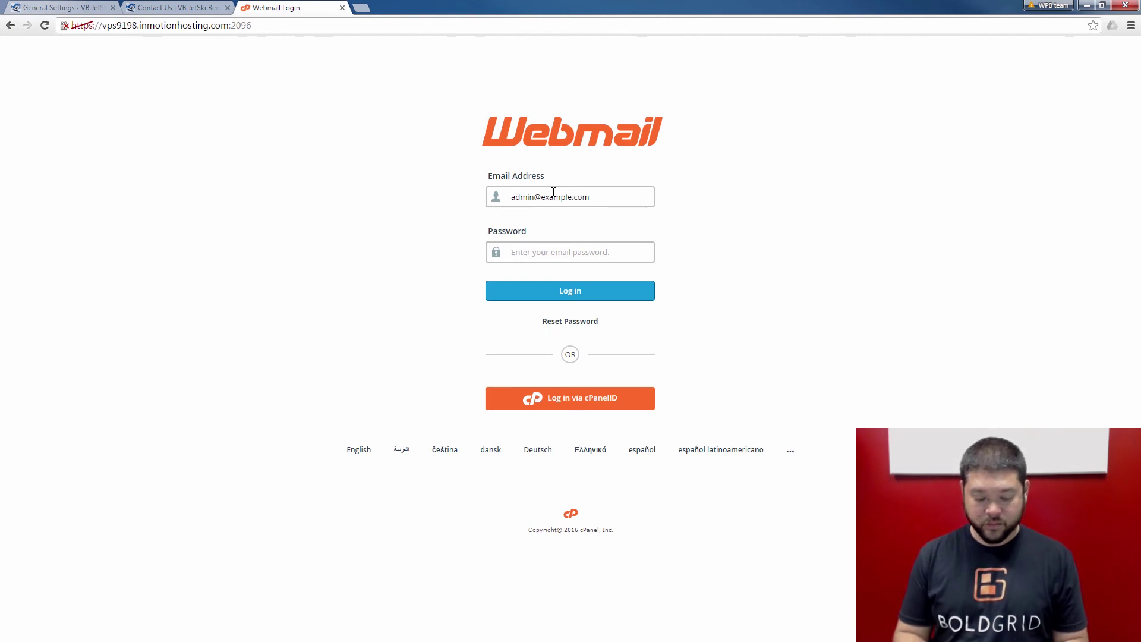
pyautogui.write('p')
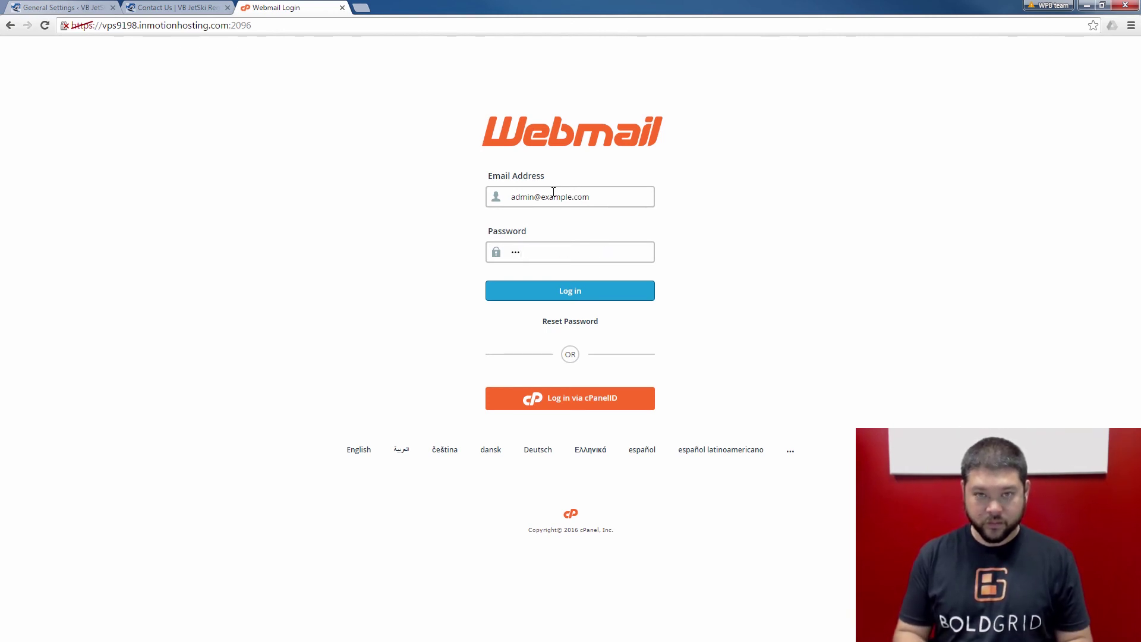
pyautogui.press('BackSpace')
pyautogui.press('BackSpace')
pyautogui.press('BackSpace')
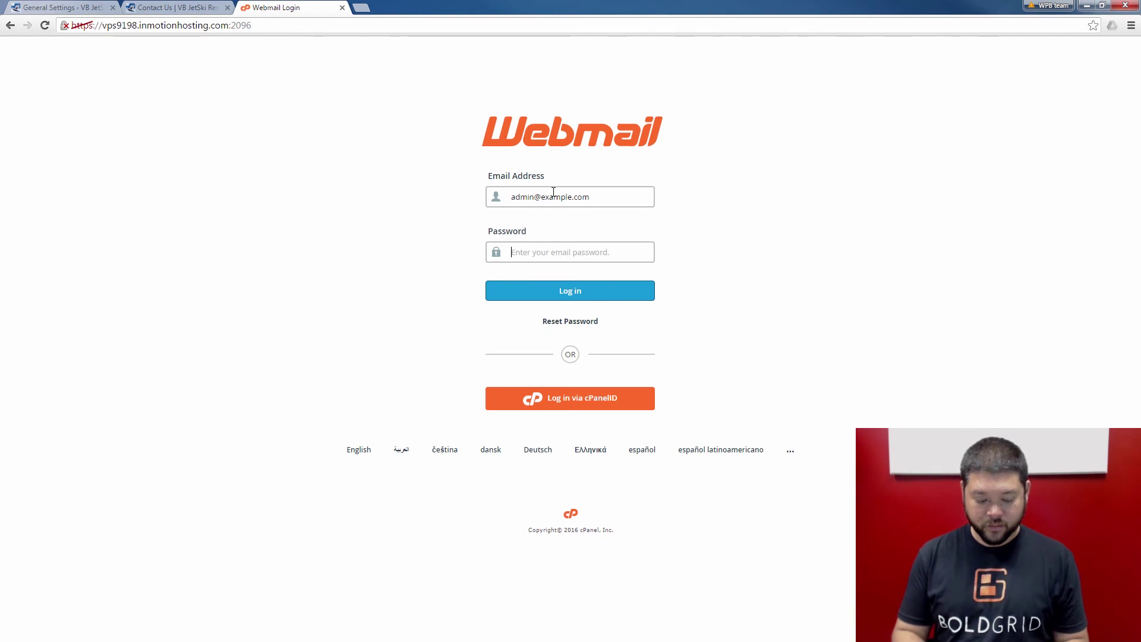
pyautogui.write('password')
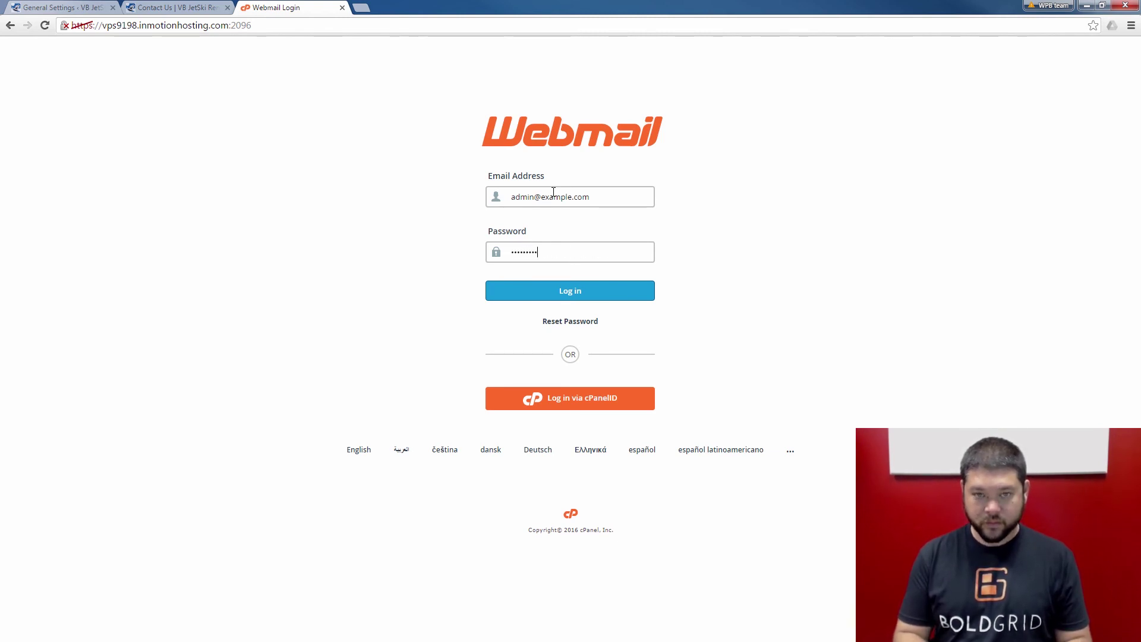
pyautogui.press('Return')
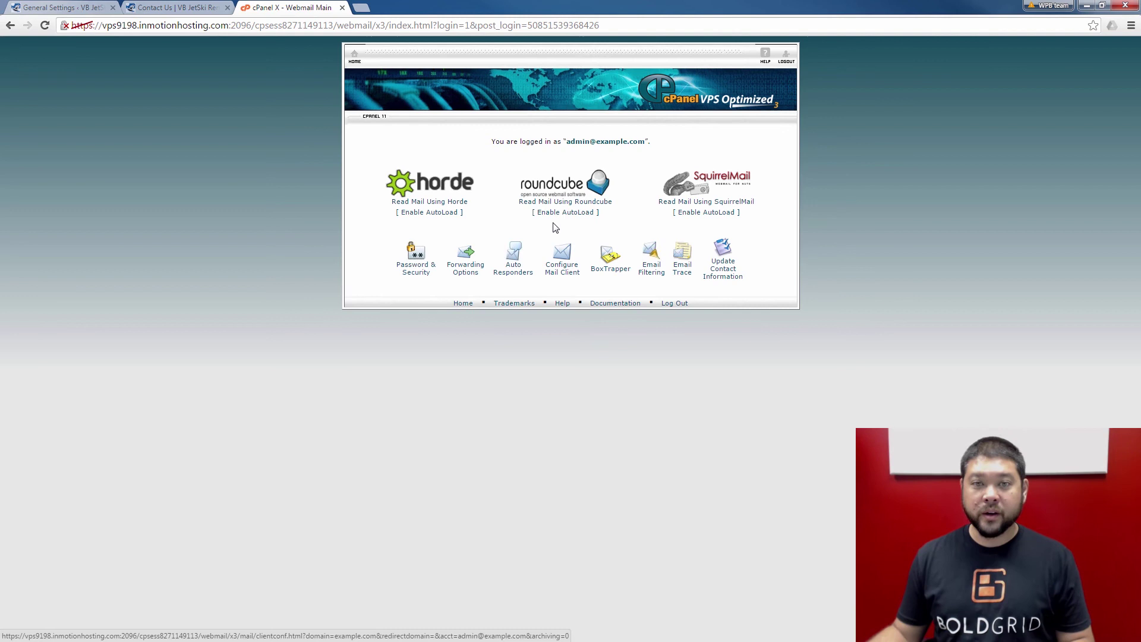
# Open the mailbox in Roundcube to see the inbox
pyautogui.click(553, 192)
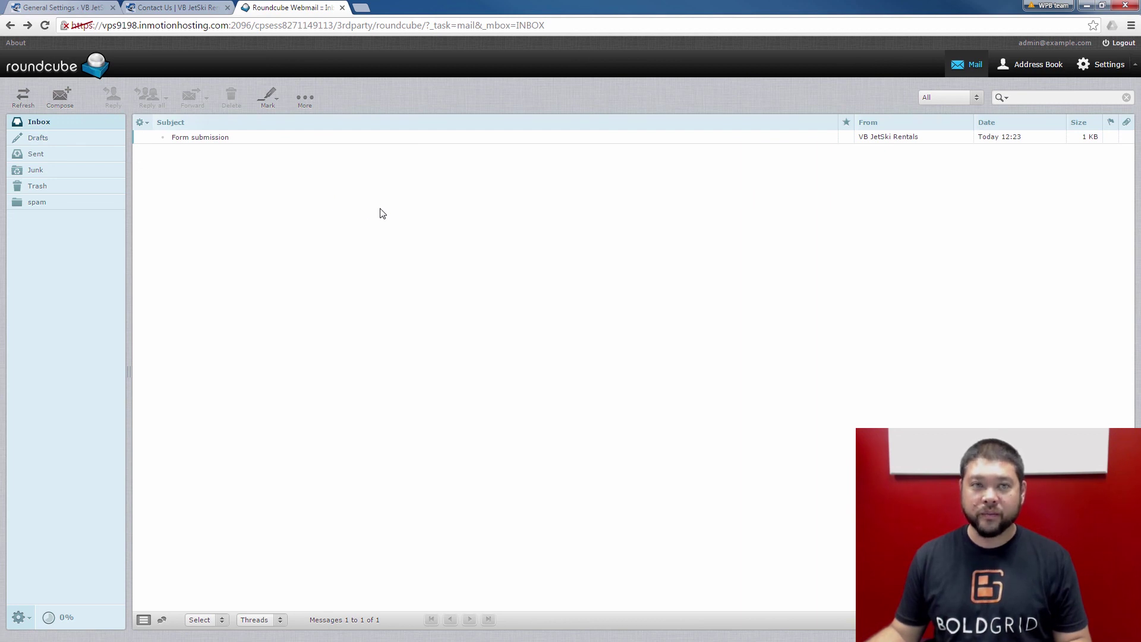
# Open the 'Form submission' email from VB JetSki Rentals in the inbox
pyautogui.doubleClick(290, 139)
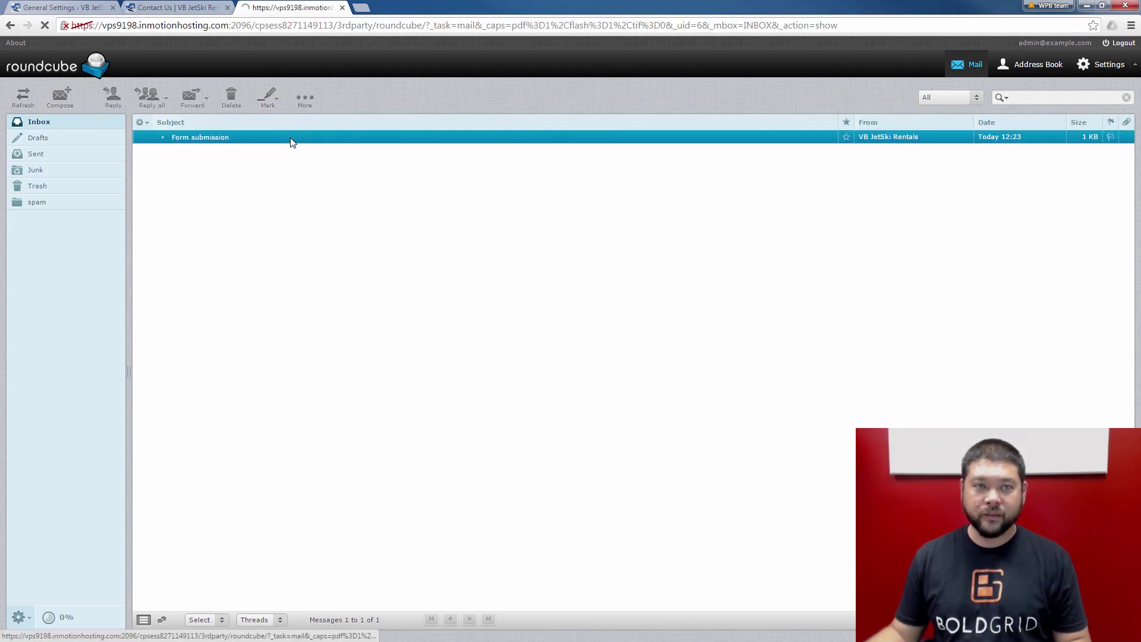